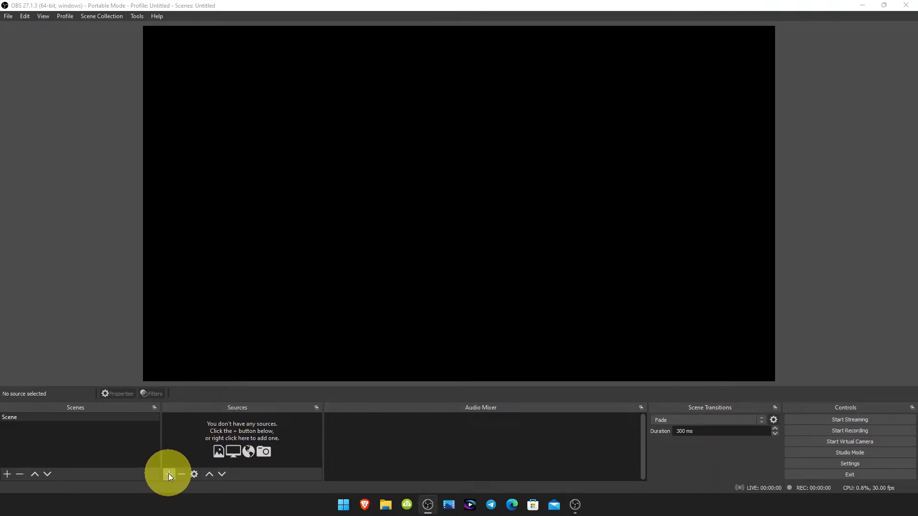
# - Add a Video Capture Device source named Webcam and choose HD Pro Webcam C920 as its device
pyautogui.click(168, 473)
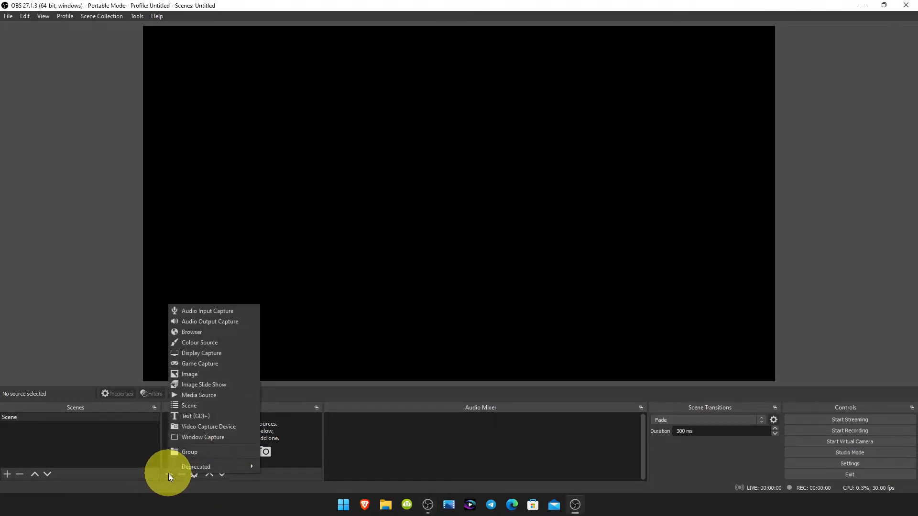
pyautogui.click(214, 426)
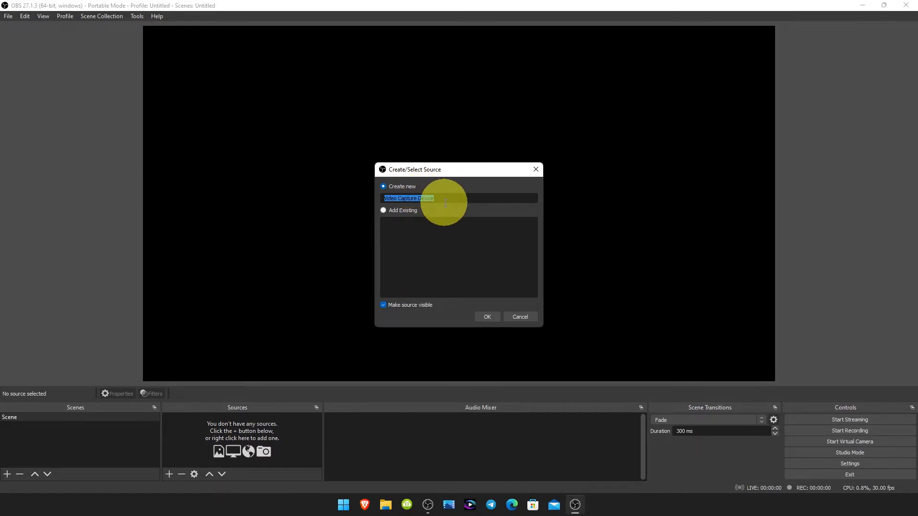
pyautogui.write('Webcam')
pyautogui.press('Return')
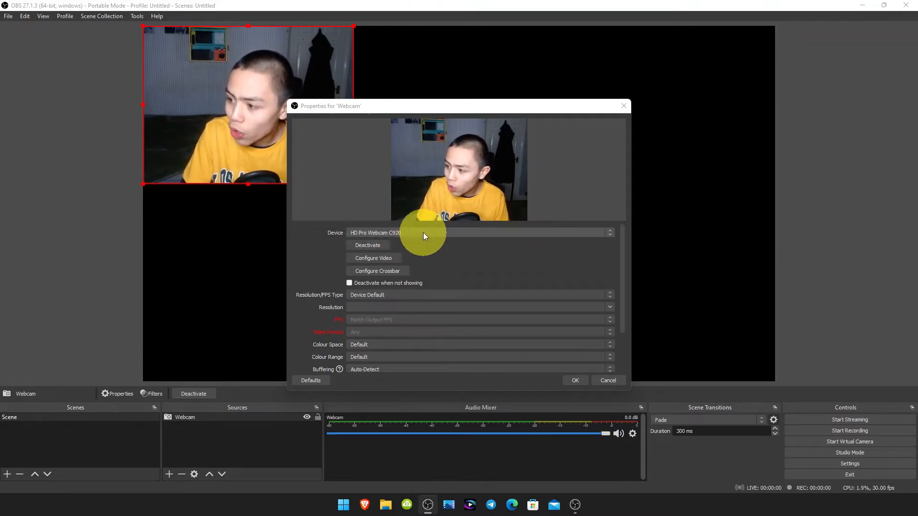
pyautogui.click(609, 233)
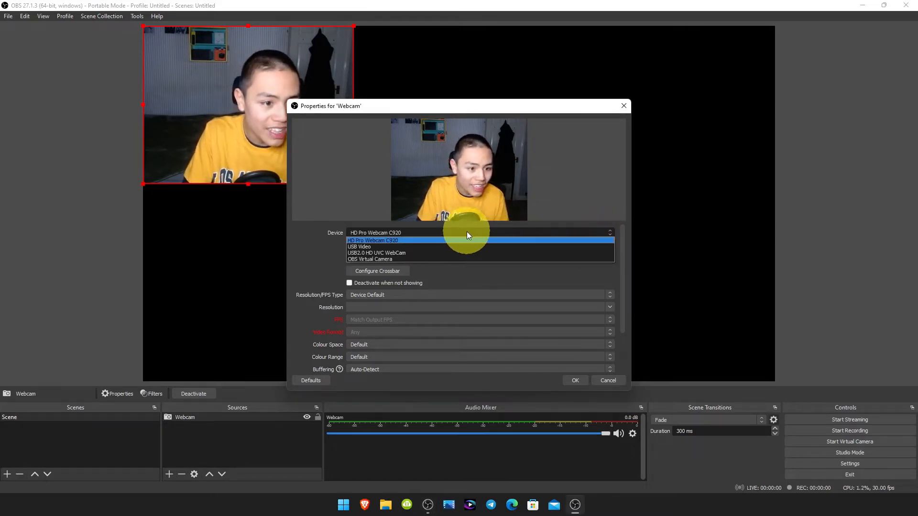
pyautogui.click(431, 240)
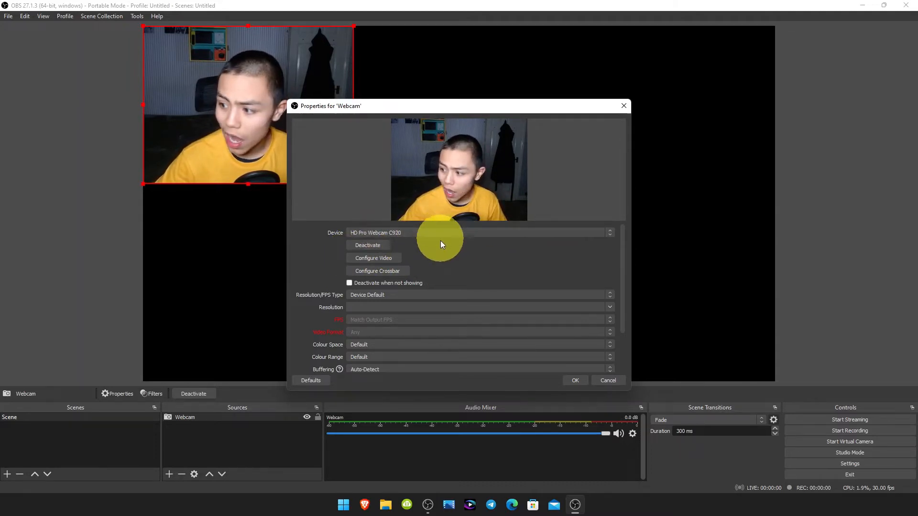
# - Set the webcam's Resolution/FPS Type to Custom and its resolution to 1920x1080
pyautogui.click(373, 295)
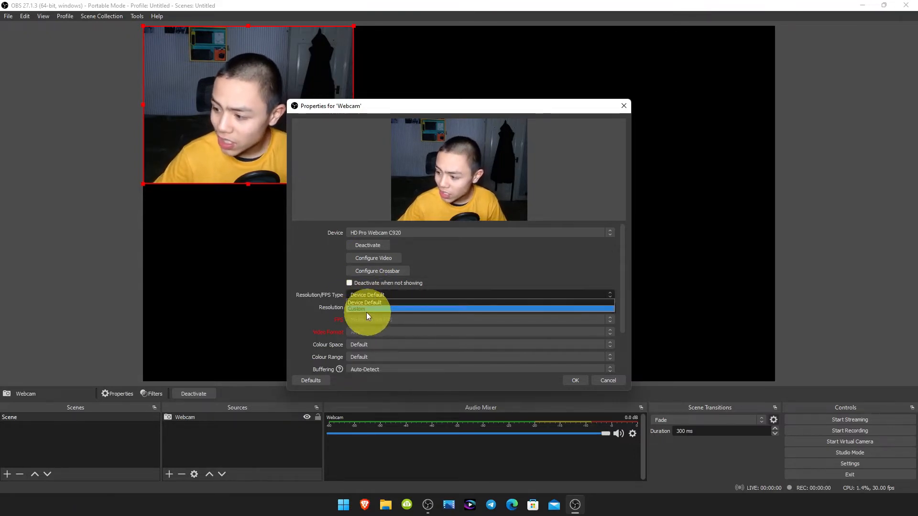
pyautogui.click(315, 294)
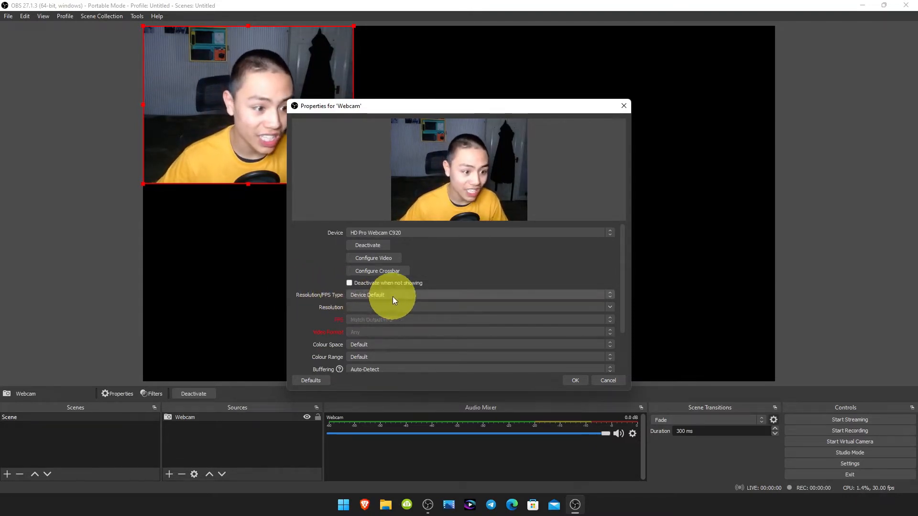
pyautogui.click(376, 293)
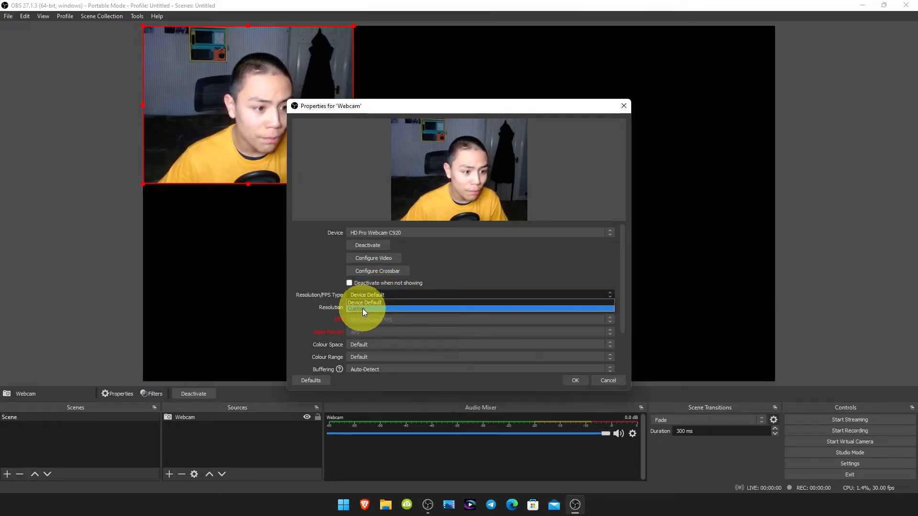
pyautogui.click(362, 308)
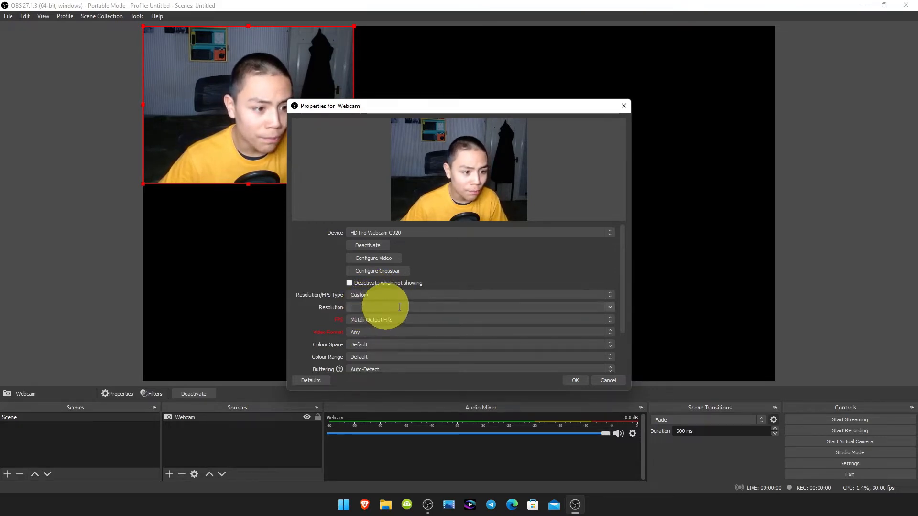
pyautogui.click(610, 310)
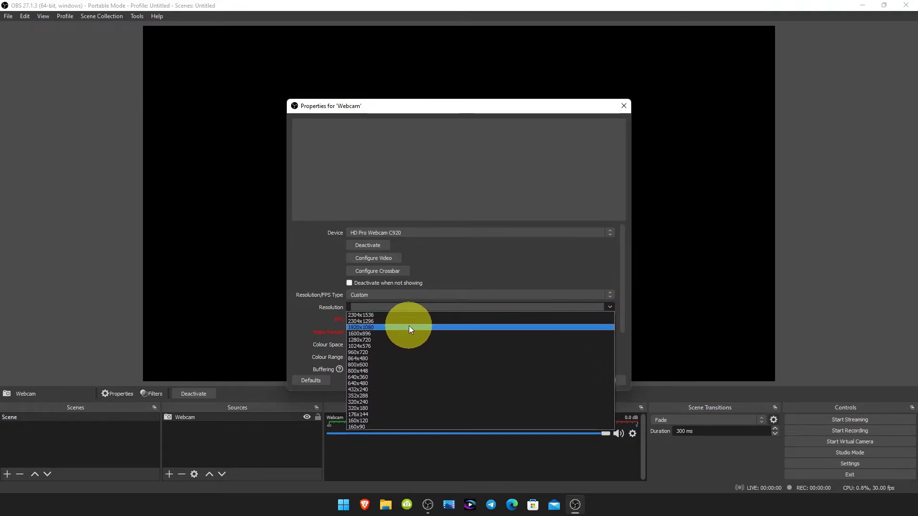
pyautogui.click(366, 327)
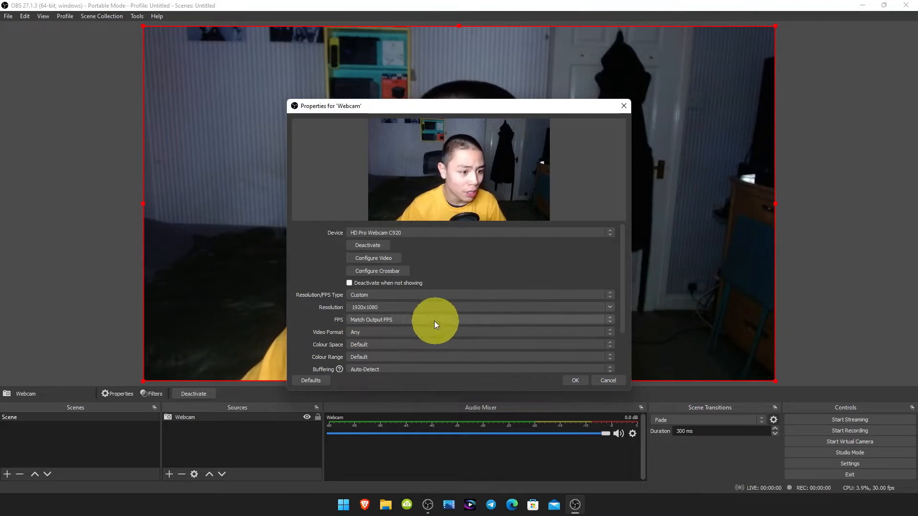
# - Choose Match Output FPS as the webcam's frame rate
pyautogui.scroll(-1, 409, 311)
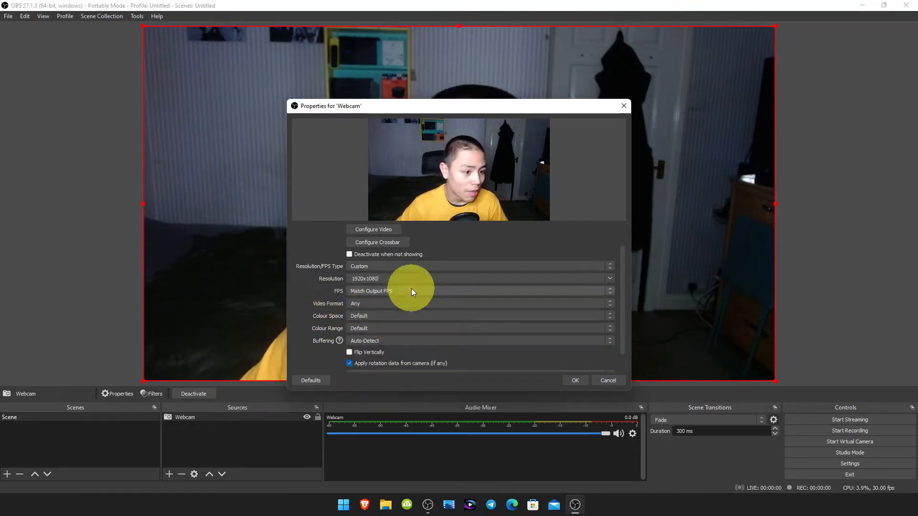
pyautogui.click(367, 293)
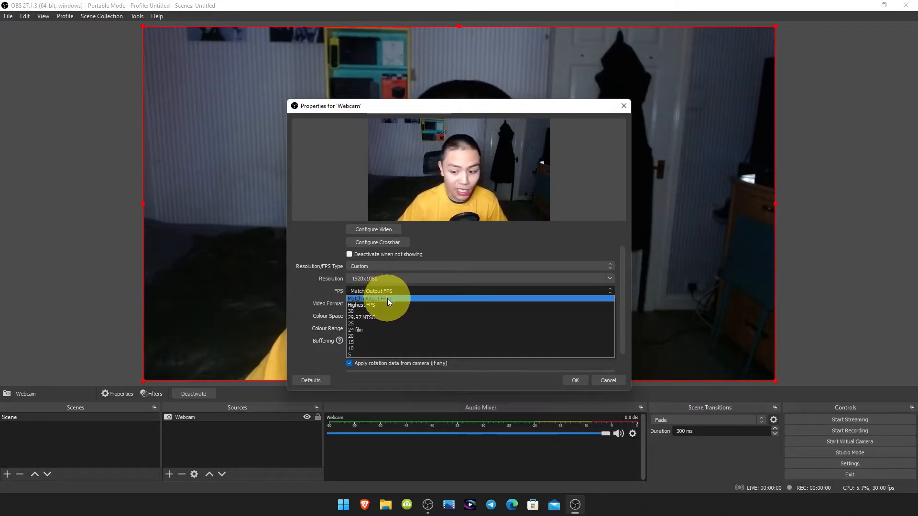
pyautogui.click(387, 299)
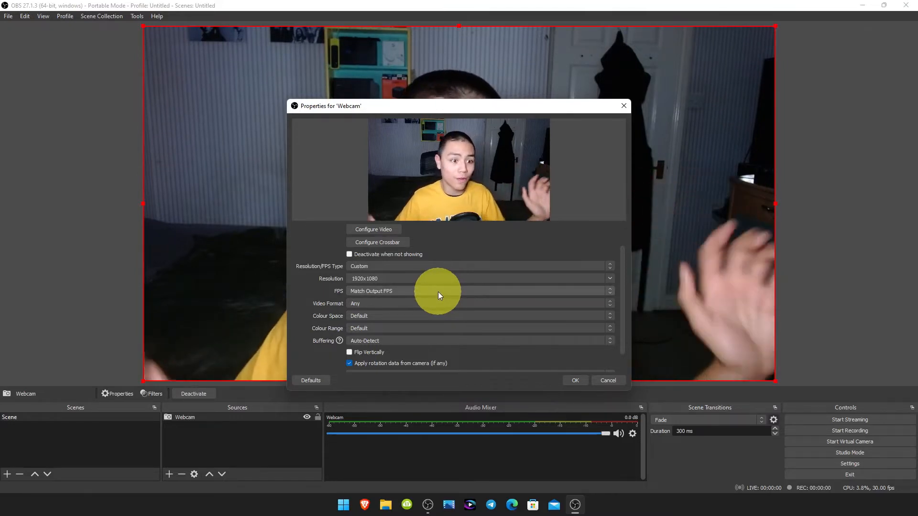
pyautogui.click(377, 292)
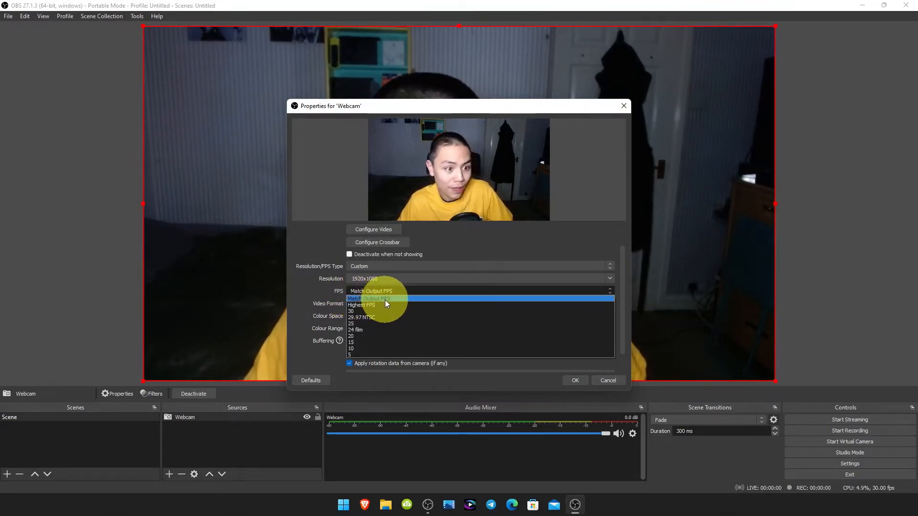
pyautogui.click(385, 300)
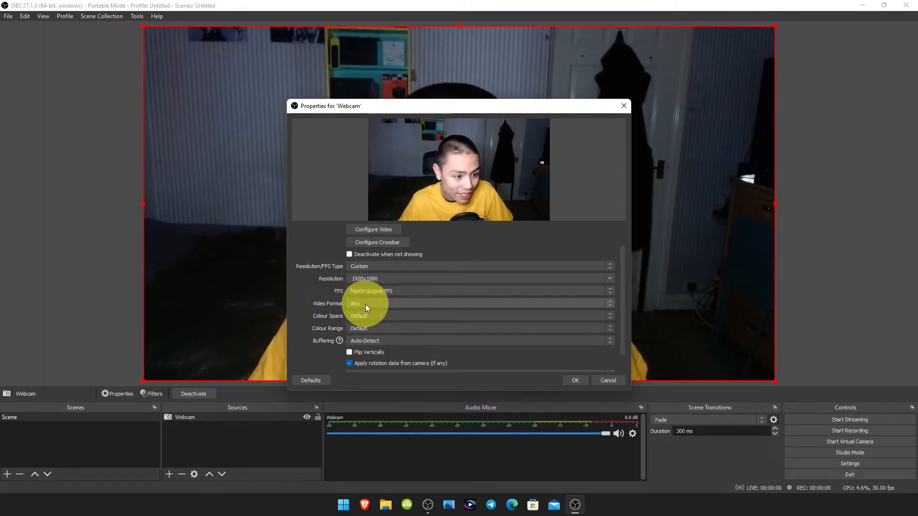
# - Set the webcam's video format to MJPEG, with colour space 709 and colour range Full
pyautogui.click(365, 304)
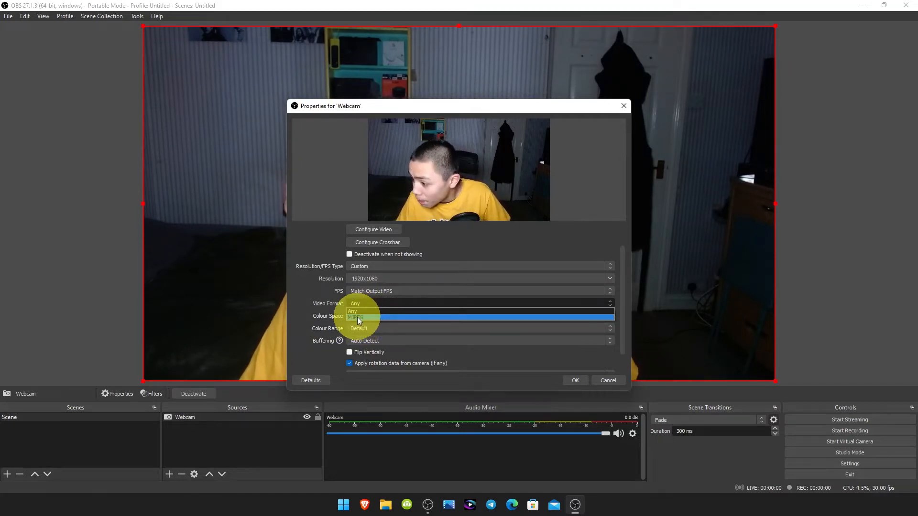
pyautogui.click(357, 317)
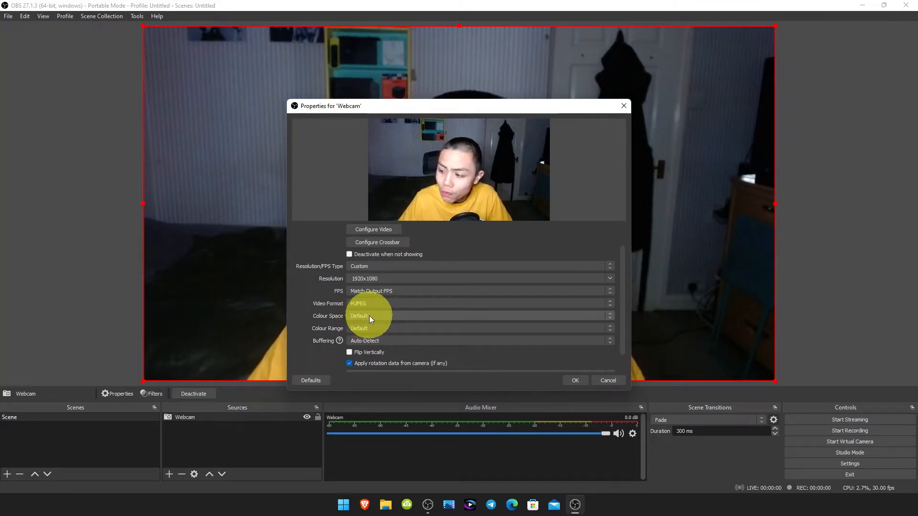
pyautogui.click(369, 315)
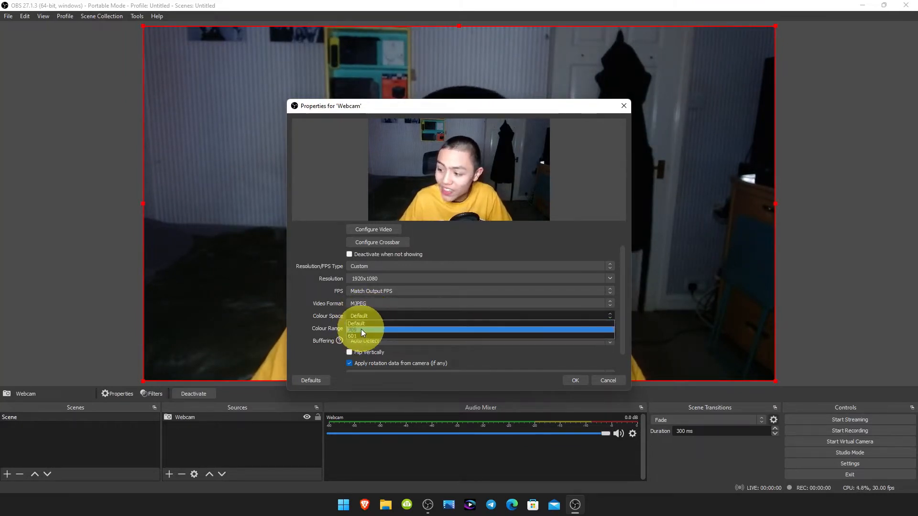
pyautogui.click(361, 330)
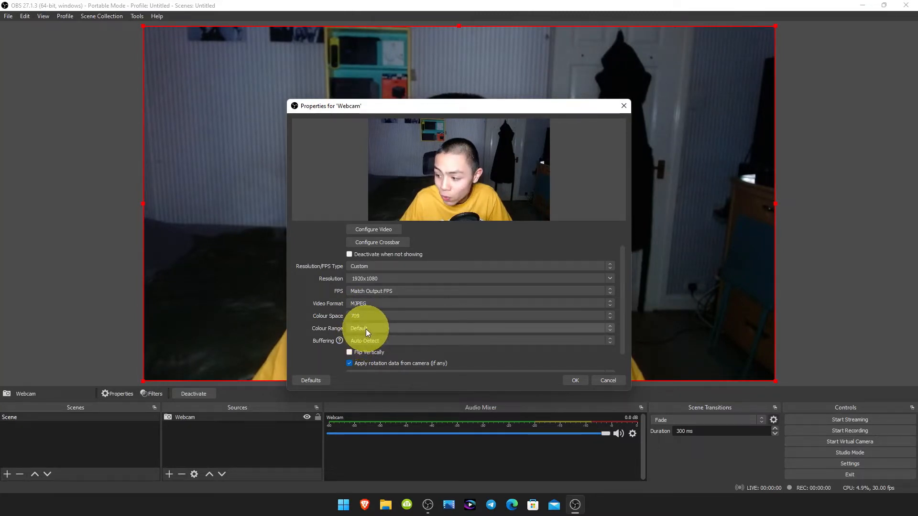
pyautogui.click(365, 327)
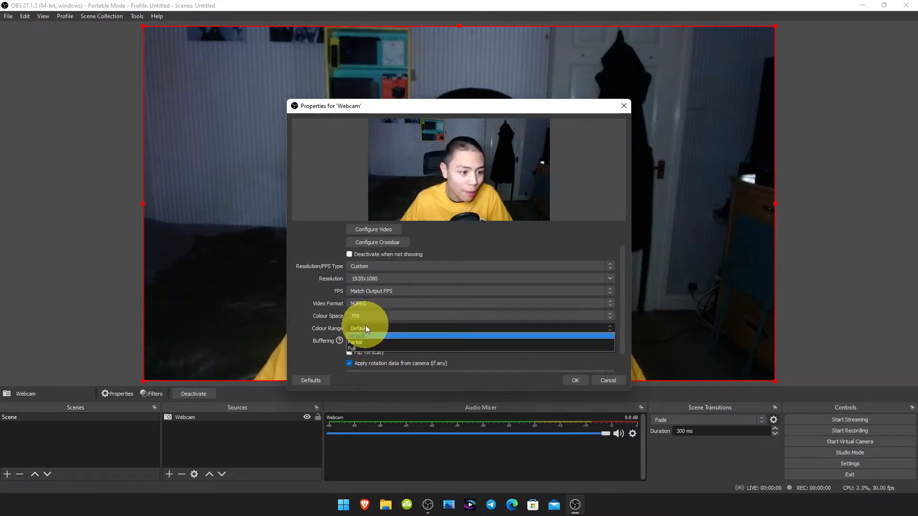
pyautogui.click(358, 348)
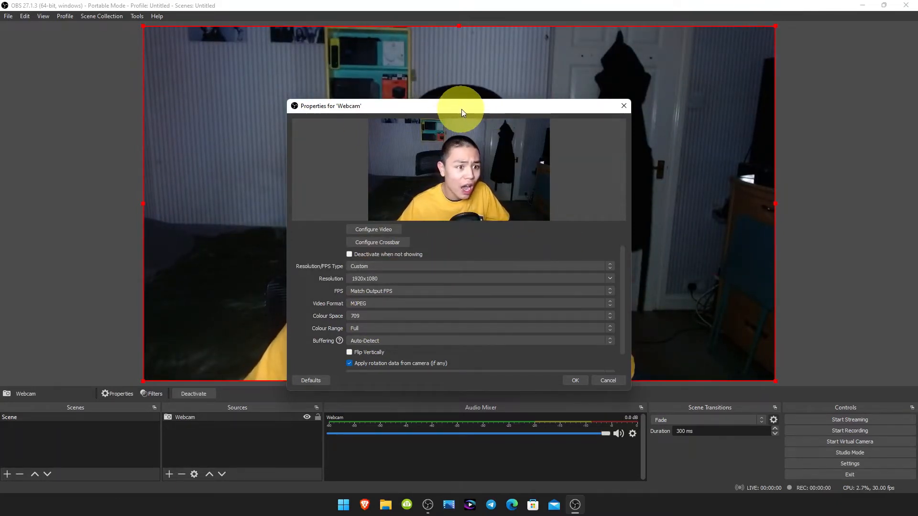
# - Move the webcam properties dialog aside to uncover the preview and review the remaining source settings
pyautogui.moveTo(460, 109); pyautogui.dragTo(123, 41)
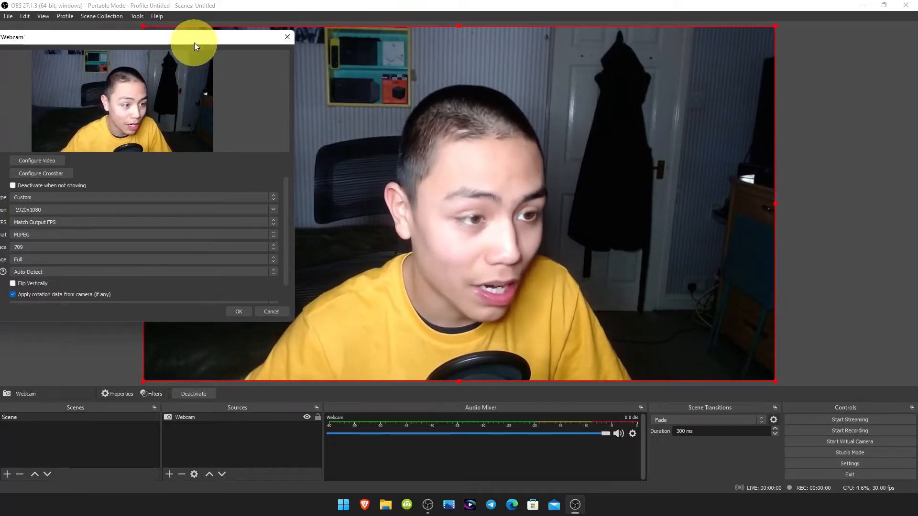
pyautogui.moveTo(194, 43); pyautogui.dragTo(255, 72)
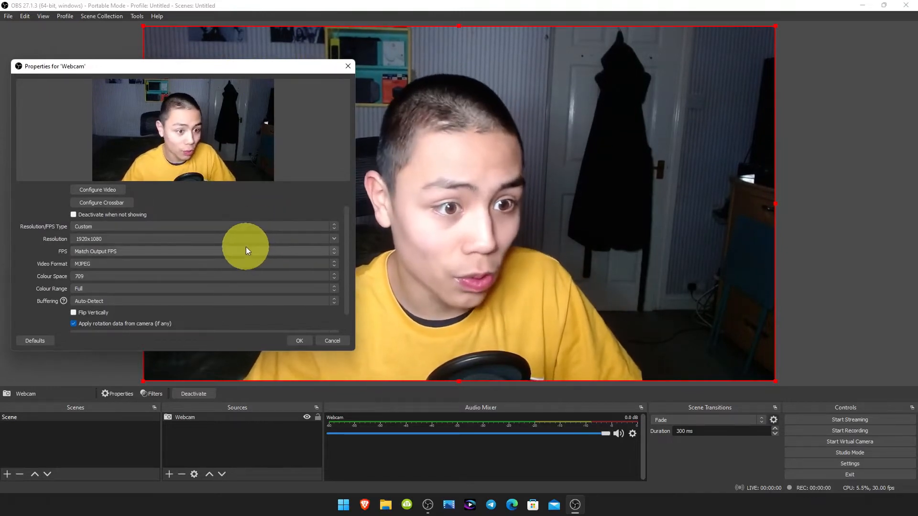
pyautogui.scroll(-2, 245, 247)
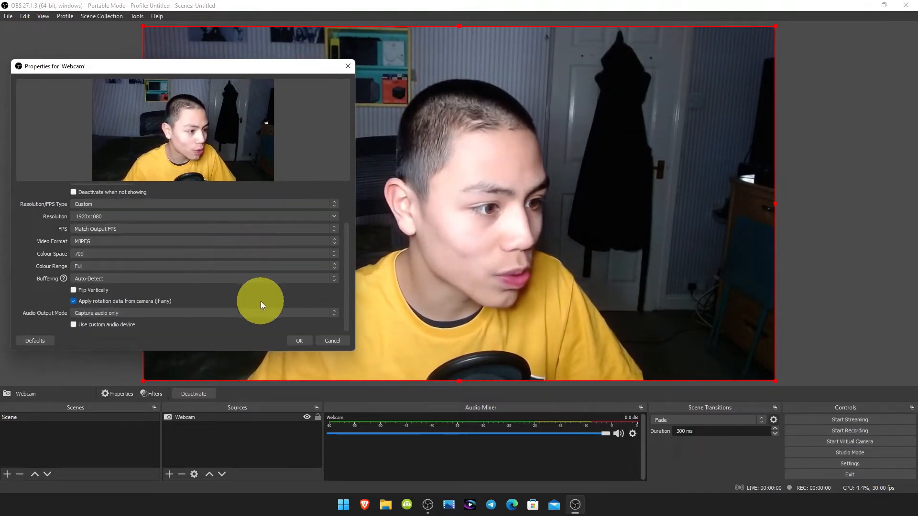
pyautogui.scroll(5, 90, 276)
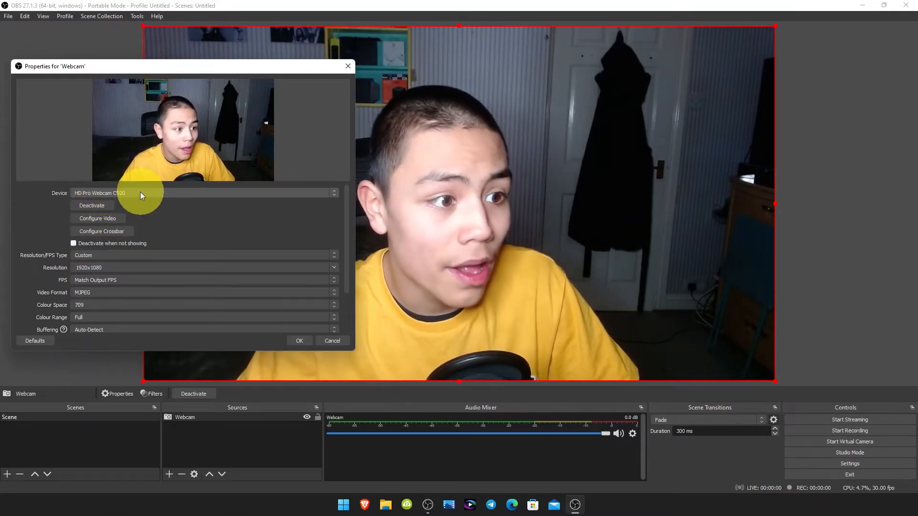
# - In the webcam's video configuration, apply a gain of 60 and an anti-flicker powerline frequency of 50 Hz
pyautogui.click(110, 218)
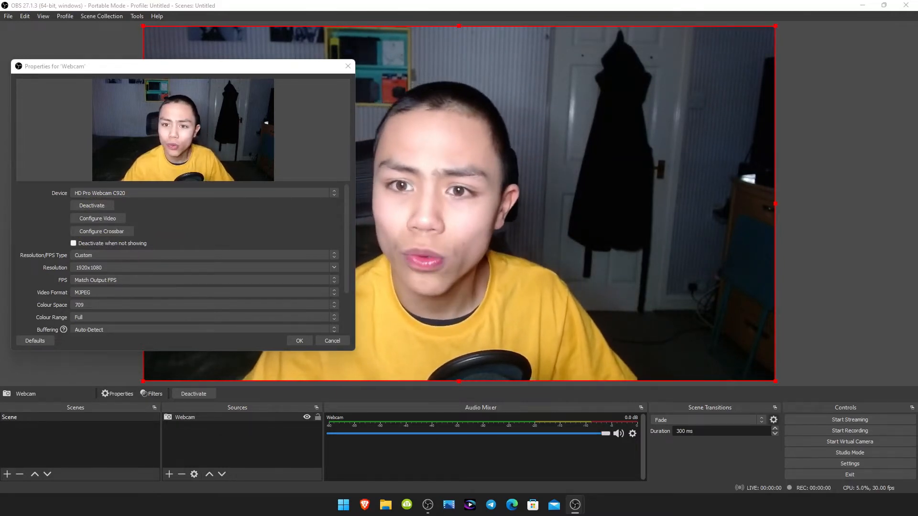
pyautogui.moveTo(248, 96); pyautogui.dragTo(223, 95)
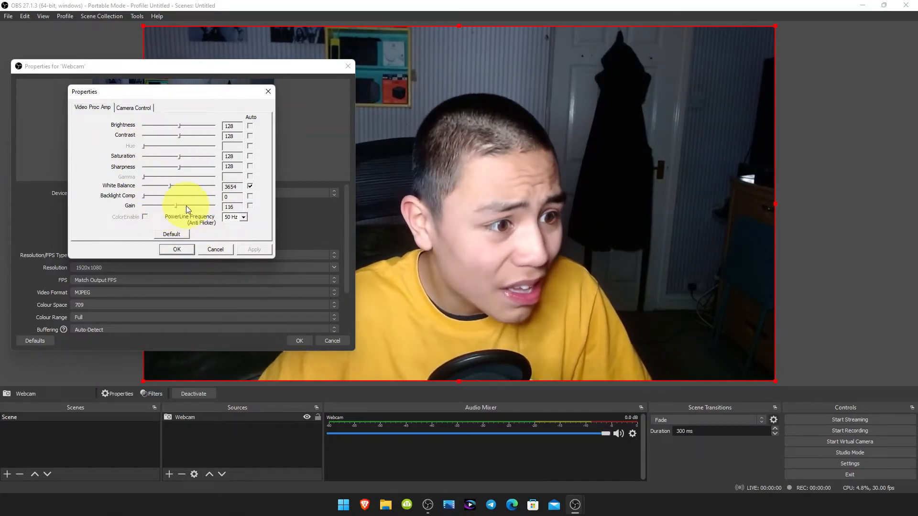
pyautogui.moveTo(174, 203); pyautogui.dragTo(165, 203)
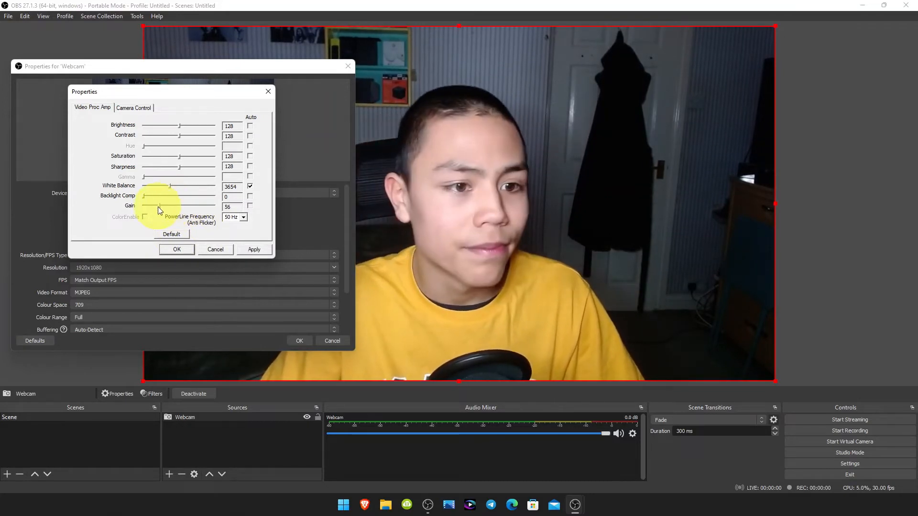
pyautogui.moveTo(158, 206); pyautogui.dragTo(142, 206)
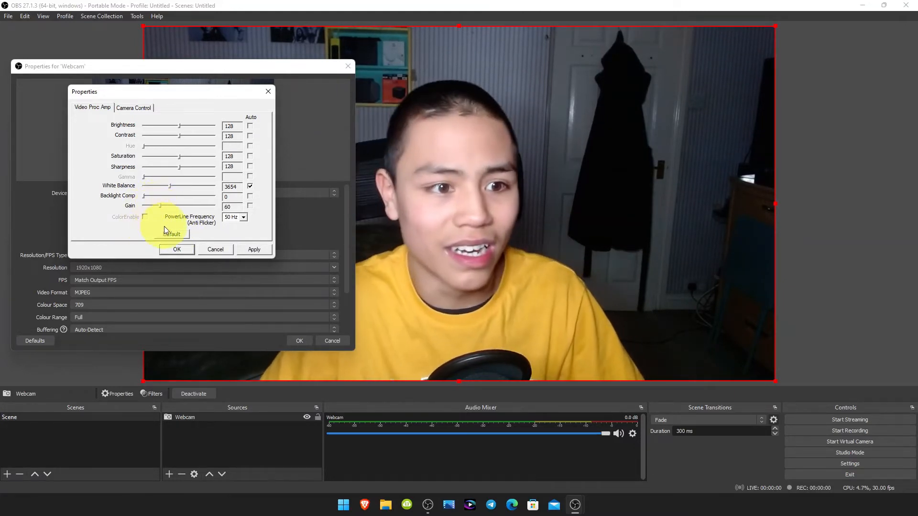
pyautogui.click(261, 249)
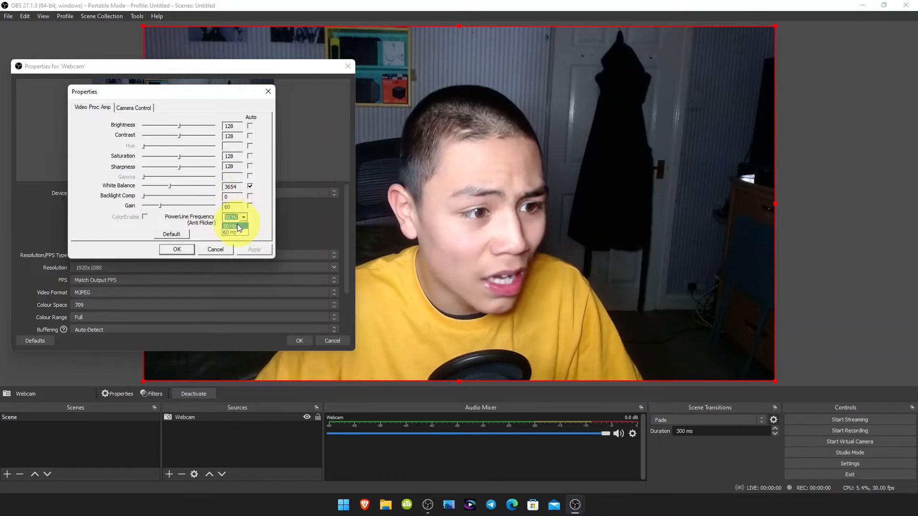
pyautogui.click(237, 225)
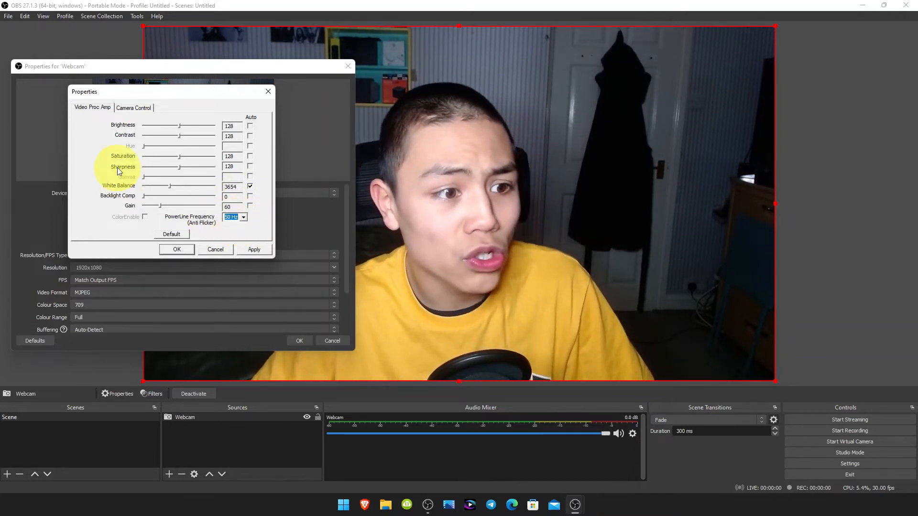
pyautogui.click(253, 248)
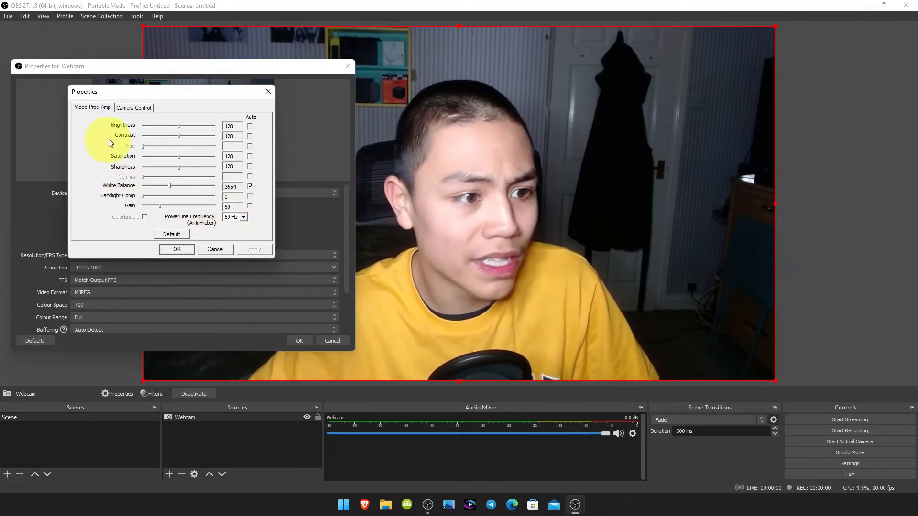
# - In the webcam's camera controls, turn off automatic focus and set the focus to 0
pyautogui.click(135, 108)
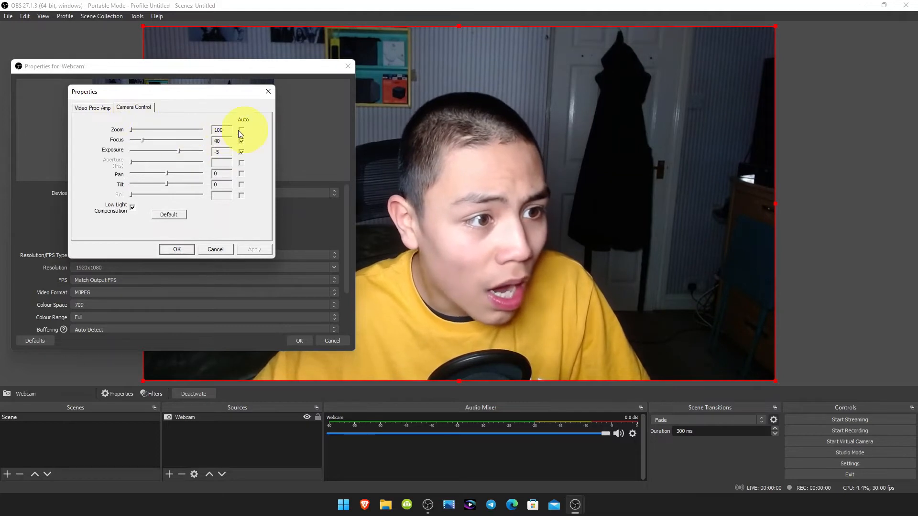
pyautogui.click(241, 151)
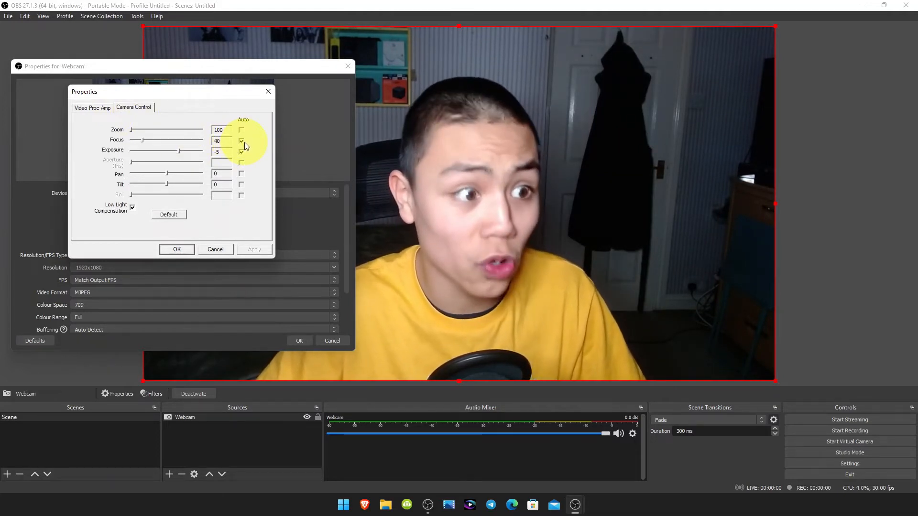
pyautogui.click(242, 141)
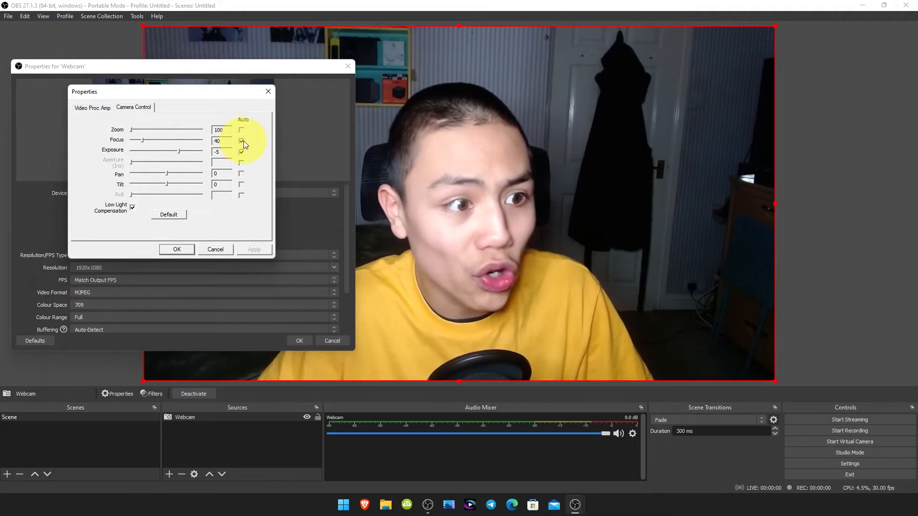
pyautogui.click(241, 141)
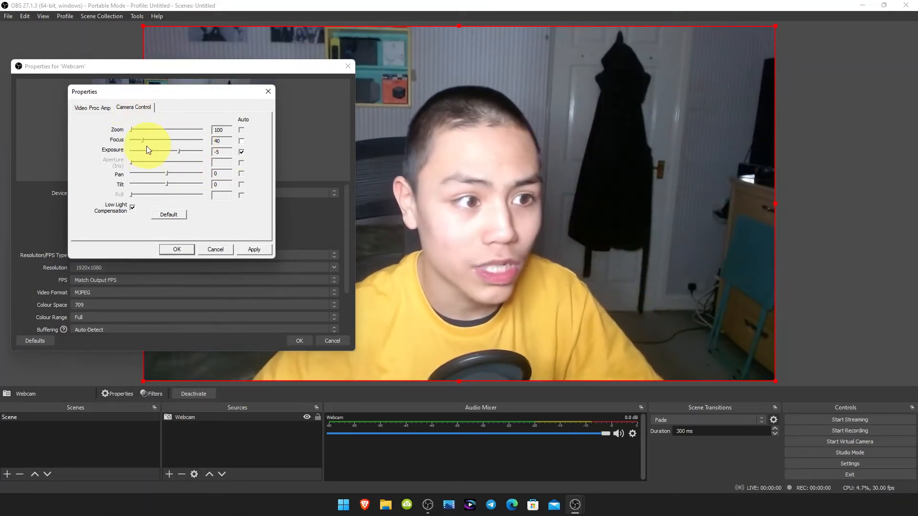
pyautogui.moveTo(138, 144); pyautogui.dragTo(94, 140)
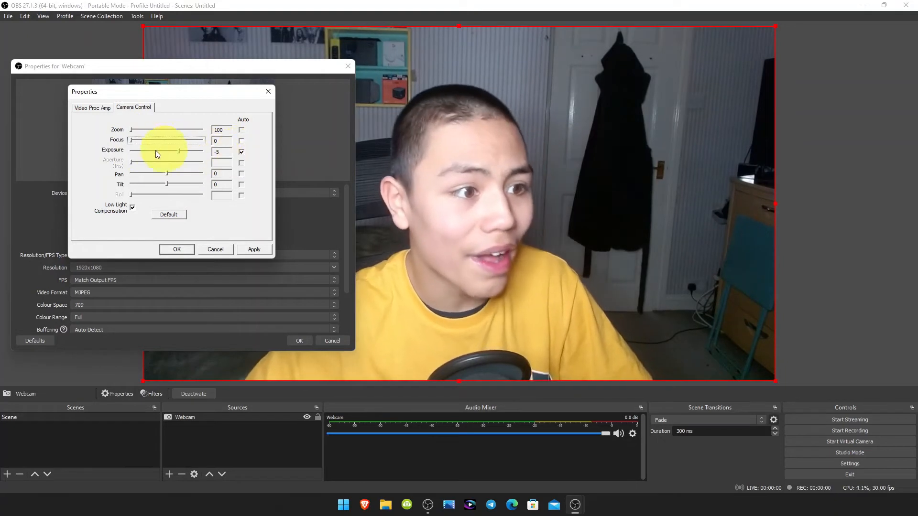
# - Turn off automatic exposure and low light compensation for the webcam and apply the camera control changes
pyautogui.click(242, 152)
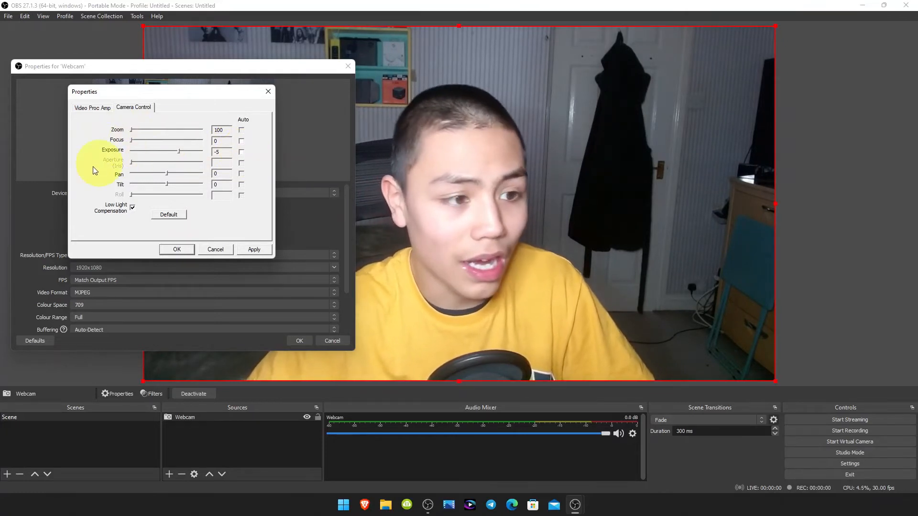
pyautogui.click(133, 207)
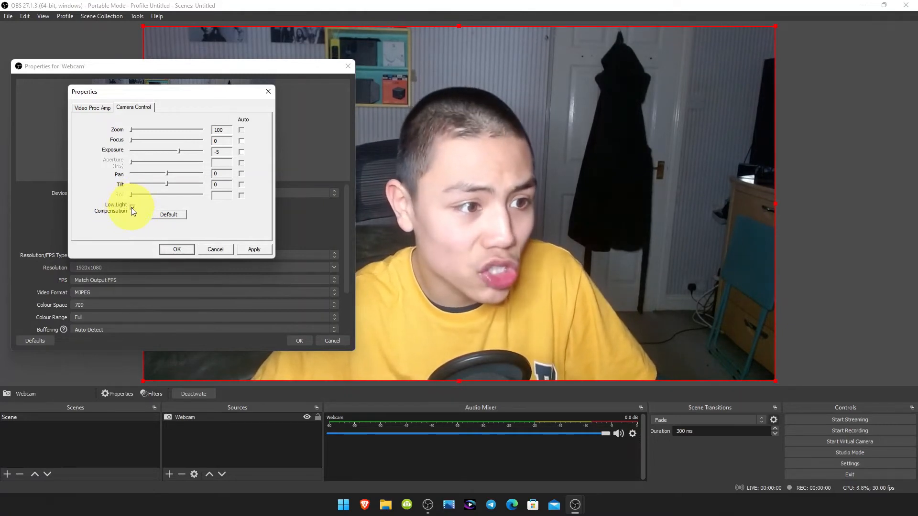
pyautogui.click(133, 207)
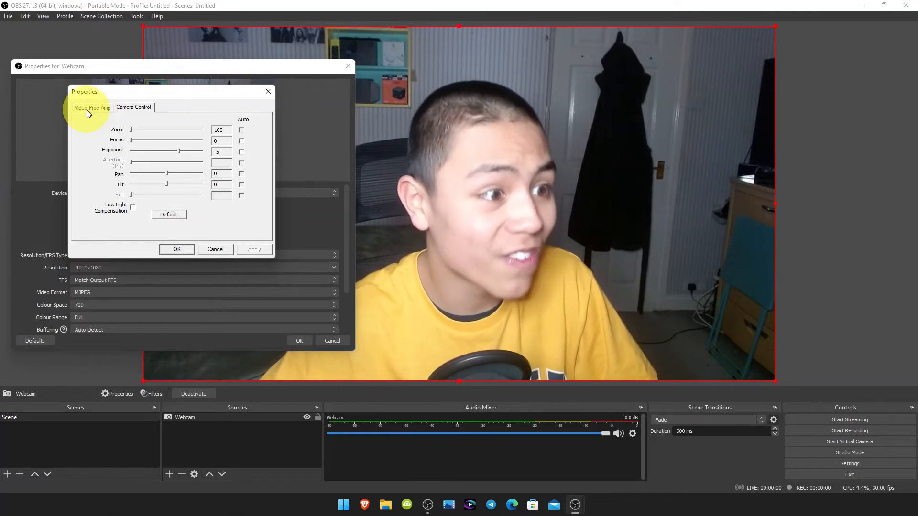
# - Raise the webcam's gain to 70, apply it, and accept both the video configuration and the source properties
pyautogui.click(87, 109)
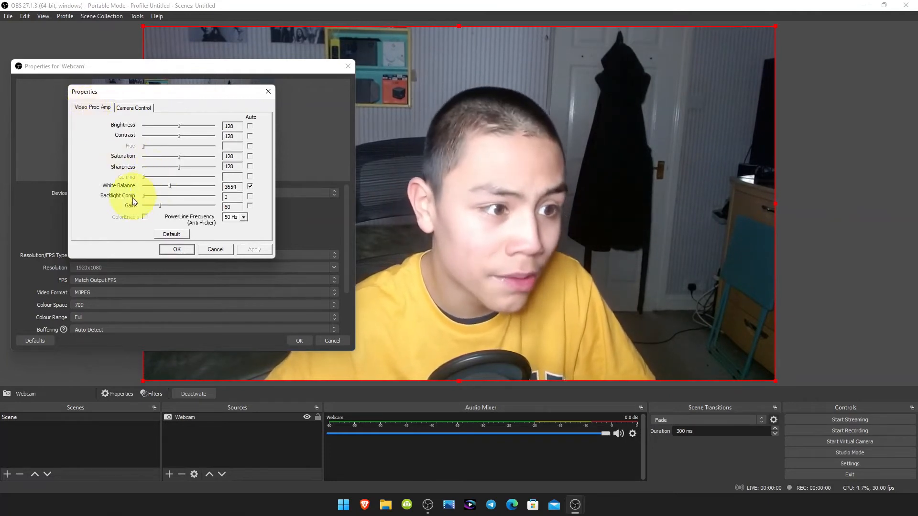
pyautogui.moveTo(158, 204)
pyautogui.mouseDown()
pyautogui.moveTo(145, 208)
pyautogui.moveTo(167, 206)
pyautogui.mouseUp()
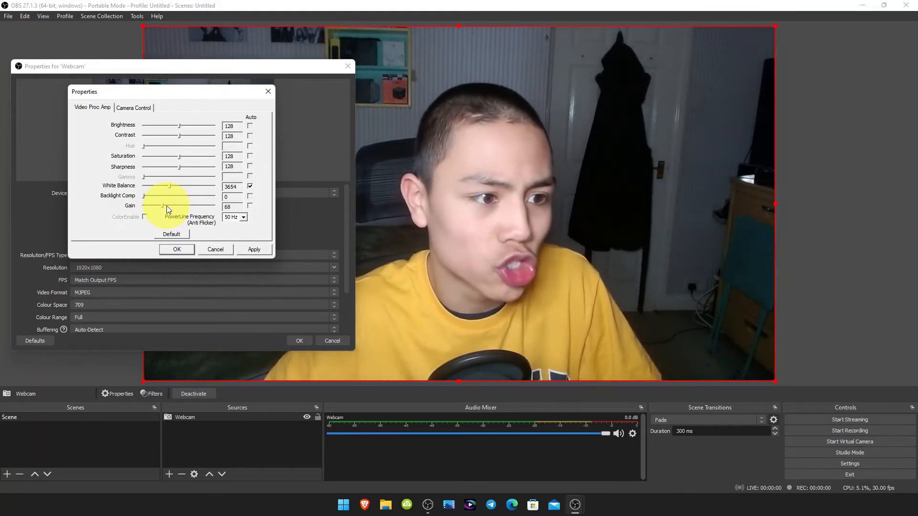
pyautogui.moveTo(166, 204); pyautogui.dragTo(169, 203)
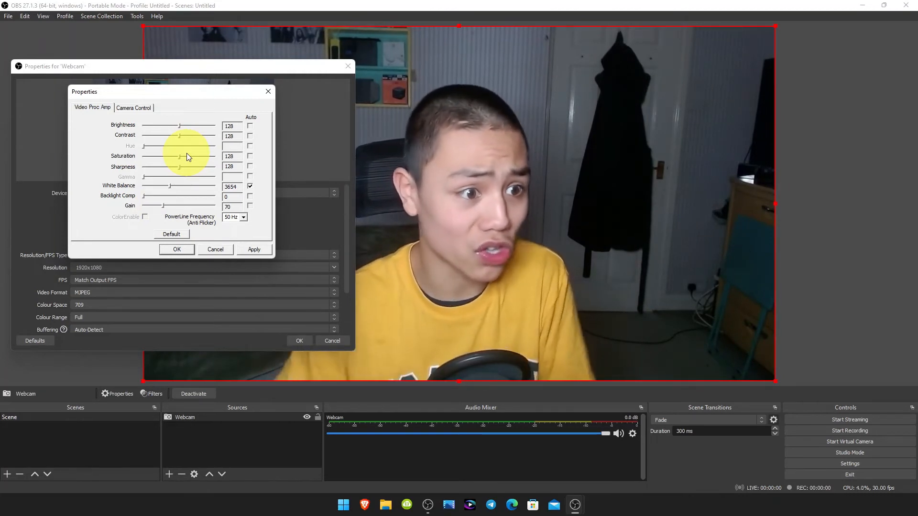
pyautogui.click(242, 248)
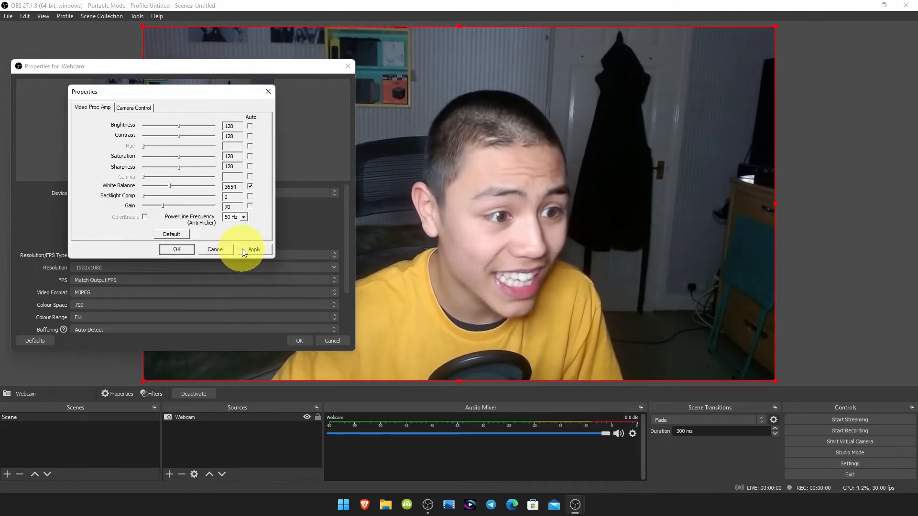
pyautogui.click(181, 253)
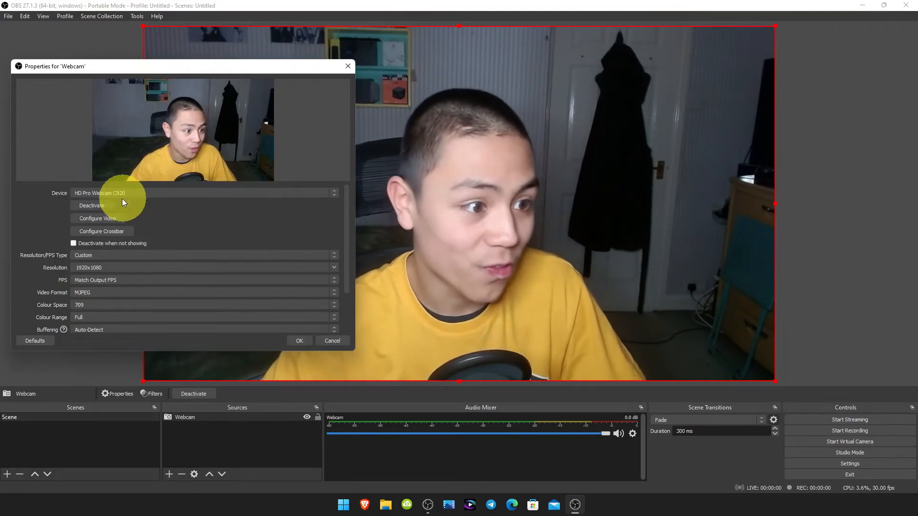
pyautogui.click(299, 339)
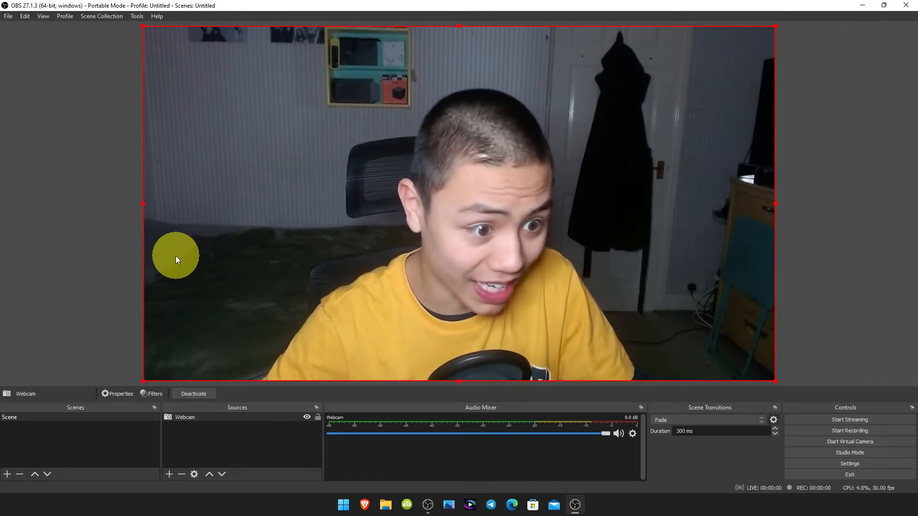
pyautogui.click(56, 262)
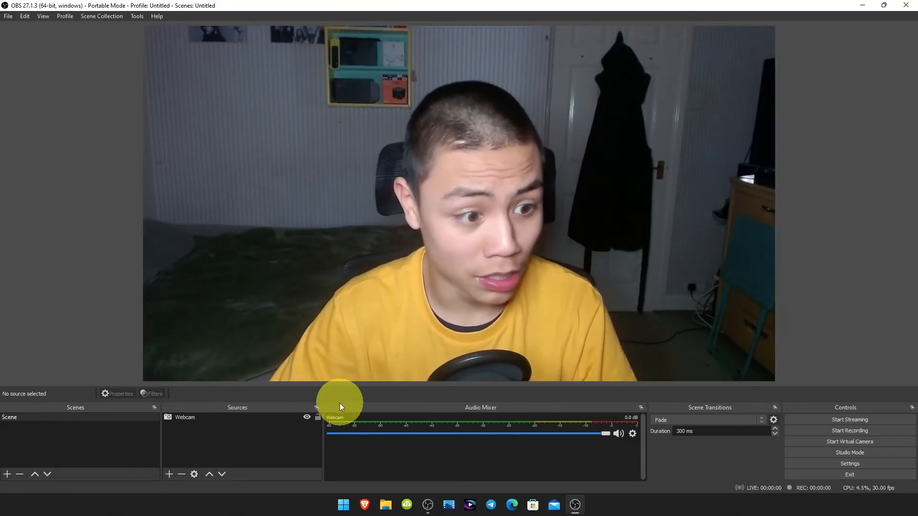
# - Add a Colour Correction effect filter to the Webcam source, keeping its default name
pyautogui.click(220, 419)
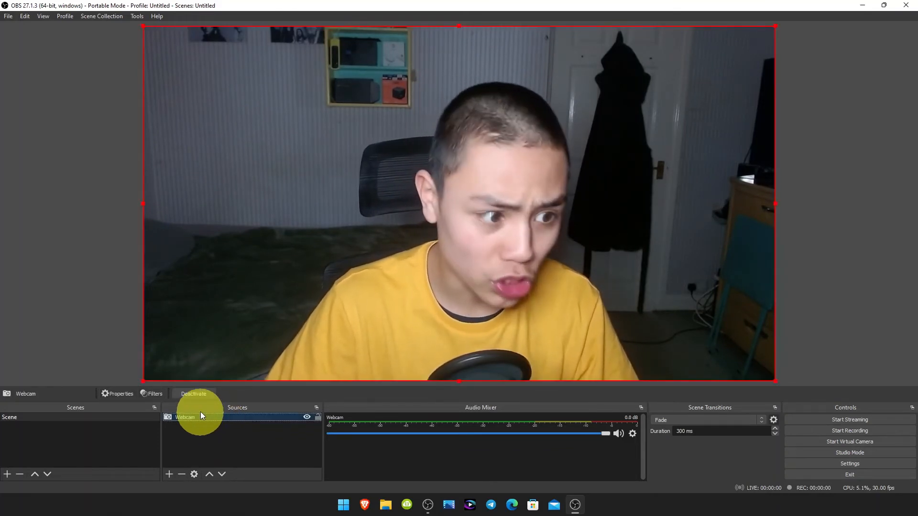
pyautogui.click(148, 394)
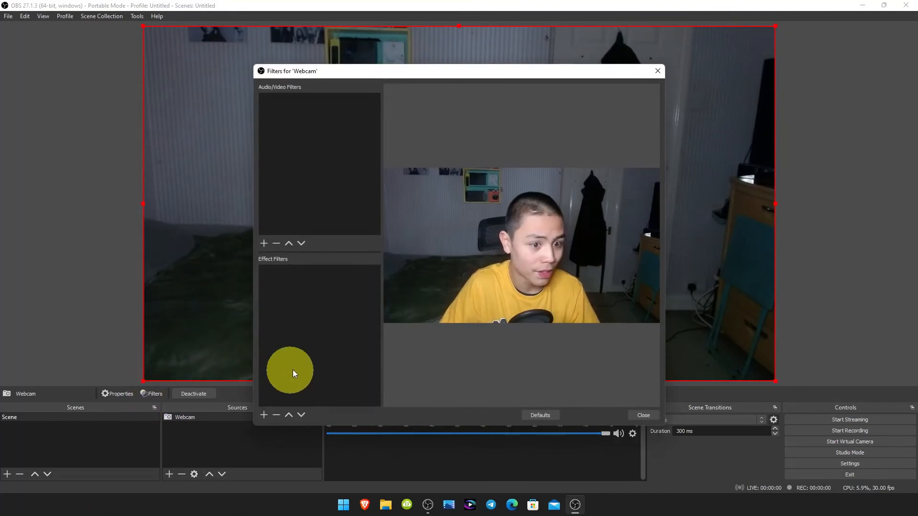
pyautogui.moveTo(383, 73); pyautogui.dragTo(623, 81)
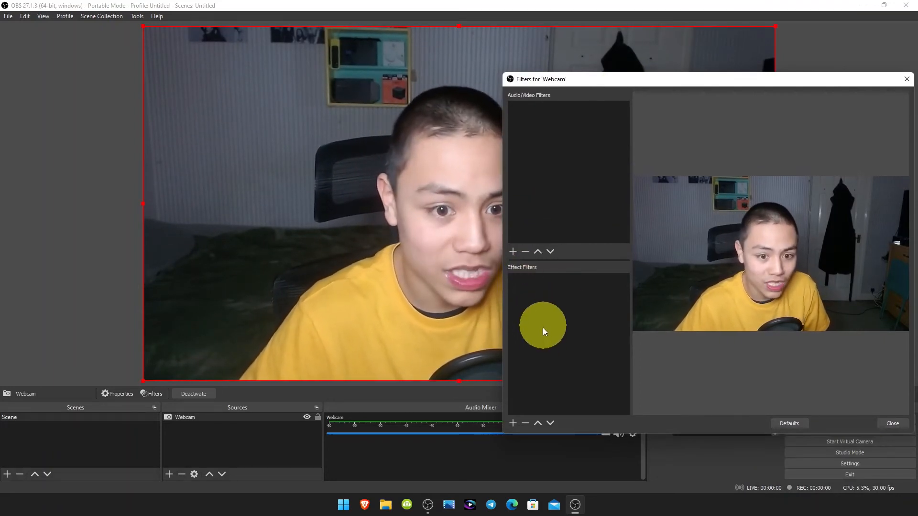
pyautogui.click(511, 423)
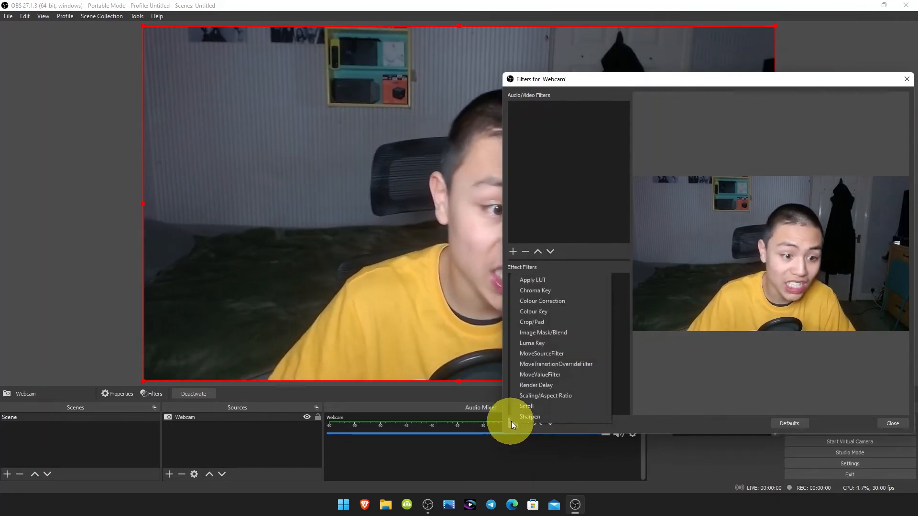
pyautogui.click(547, 300)
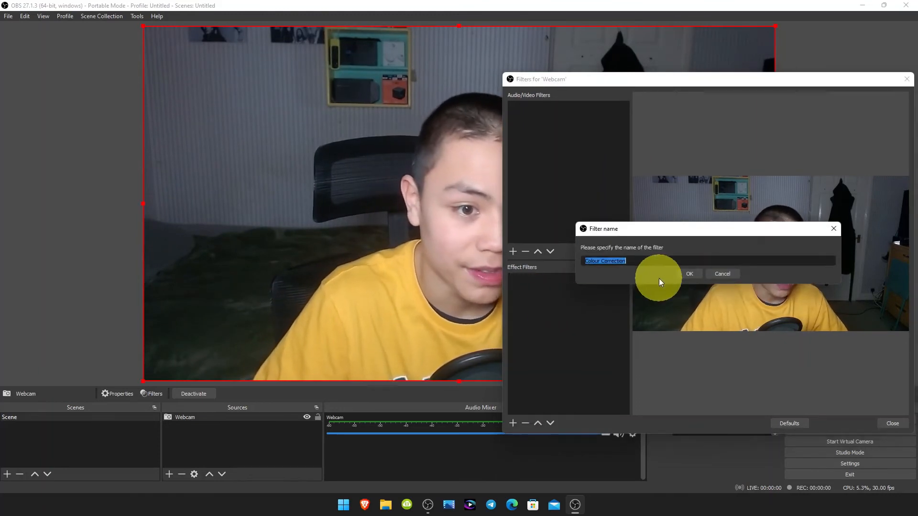
pyautogui.click(687, 273)
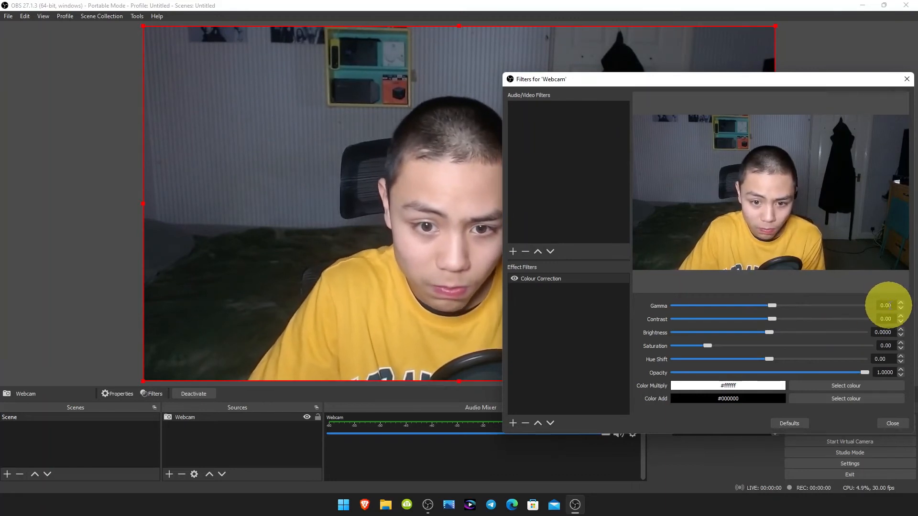
# - Set the Colour Correction filter's gamma to -0.19 and its contrast to 0.12
pyautogui.scroll(-8, 885, 306)
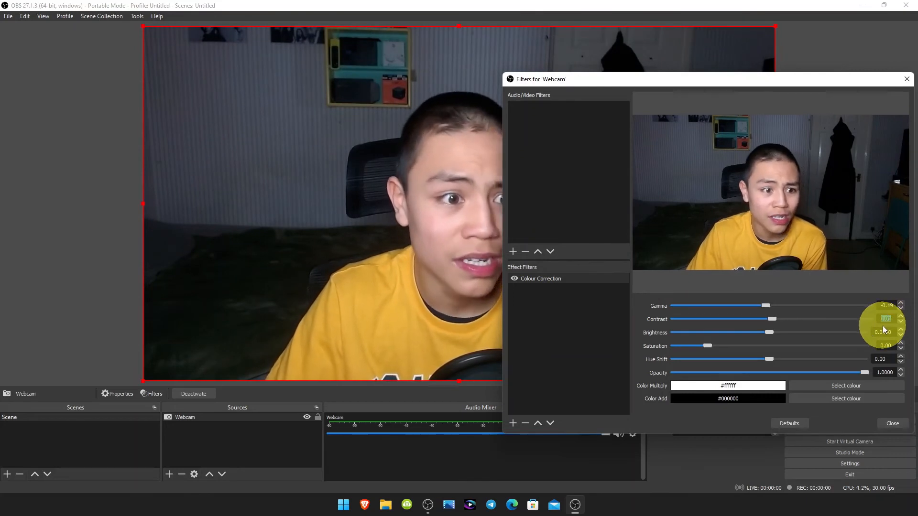
pyautogui.scroll(1, 886, 318)
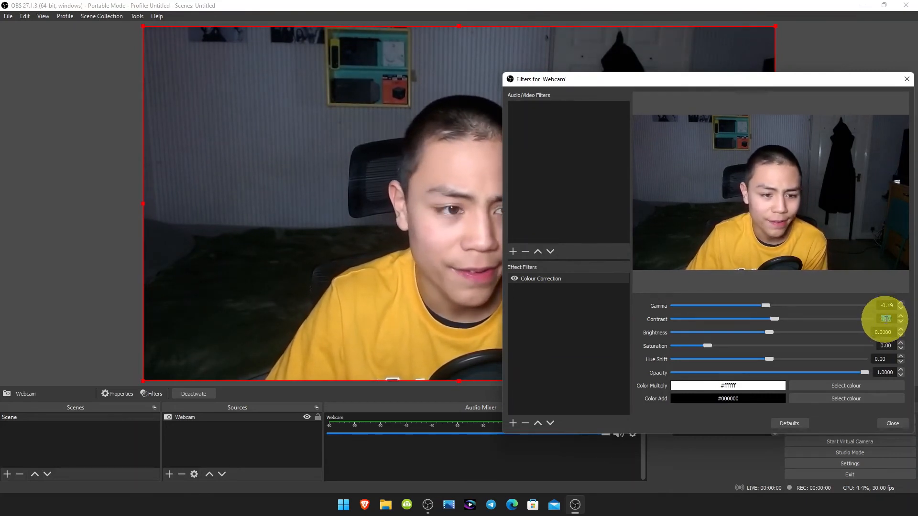
pyautogui.scroll(3, 885, 319)
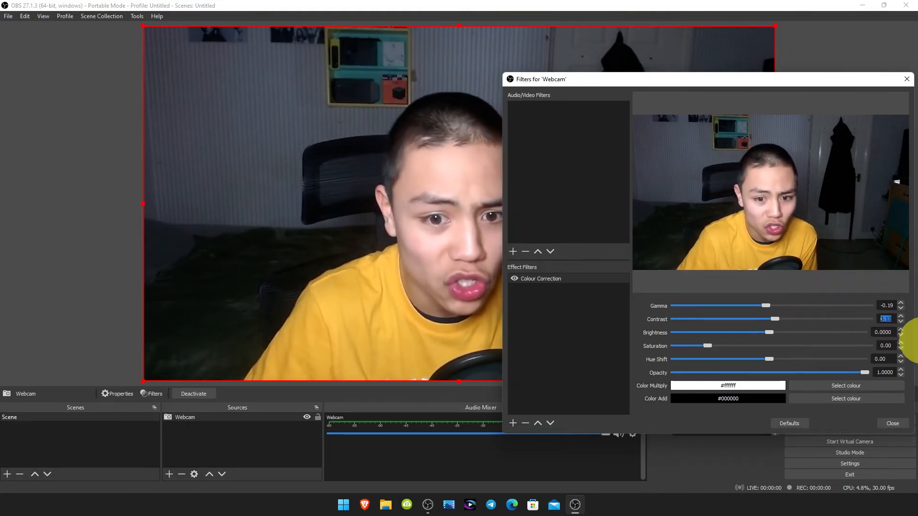
# - Try the filter's saturation at 5.00 and -0.69, settle on 0.04, and close the webcam's filters
pyautogui.click(636, 340)
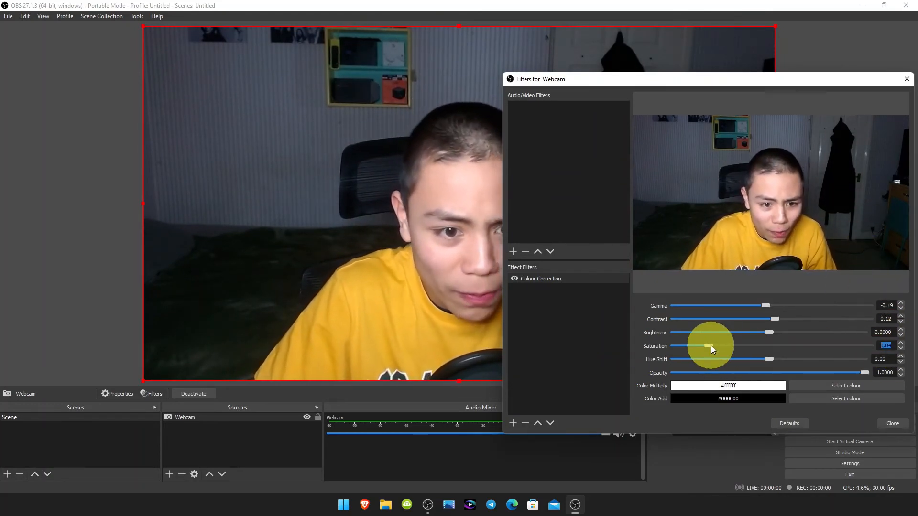
pyautogui.moveTo(708, 345); pyautogui.dragTo(894, 348)
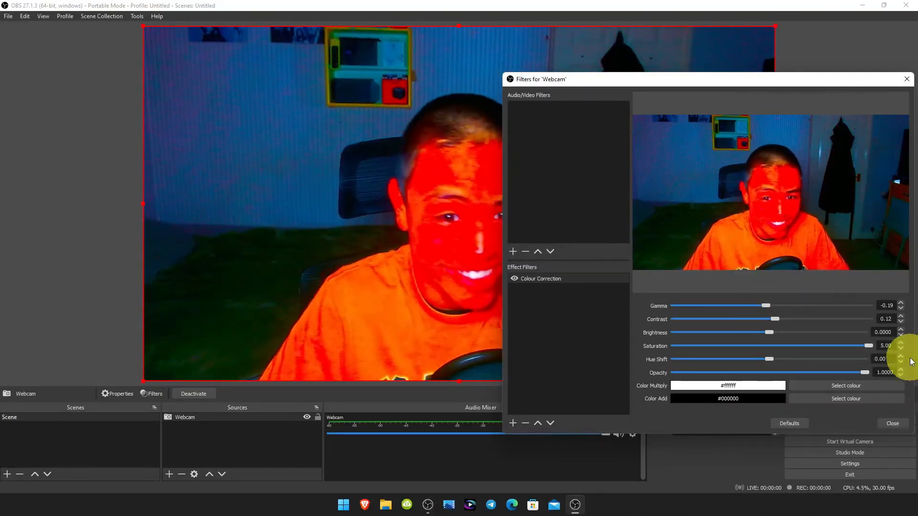
pyautogui.moveTo(663, 370); pyautogui.dragTo(690, 367)
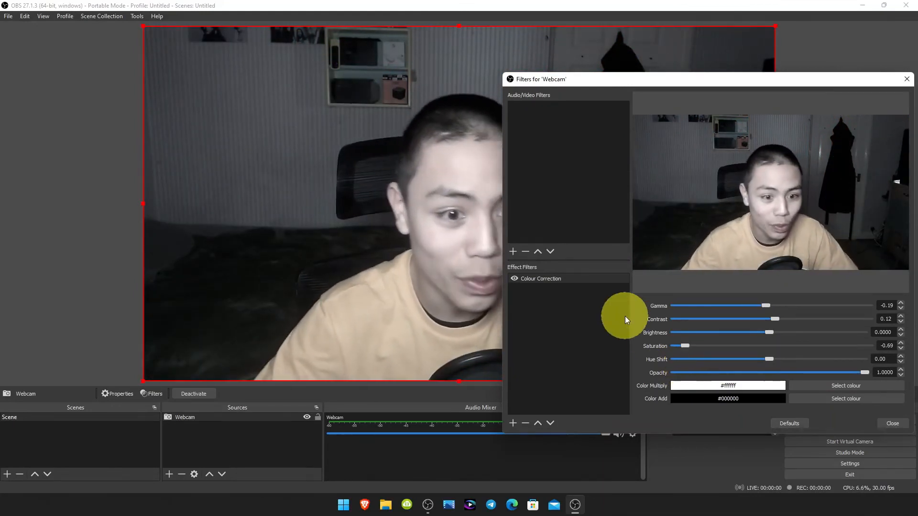
pyautogui.click(901, 344)
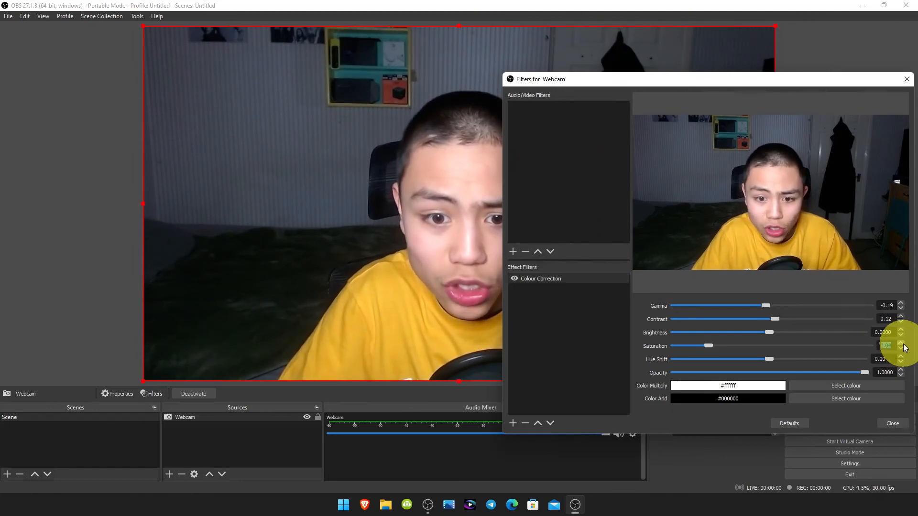
pyautogui.click(899, 349)
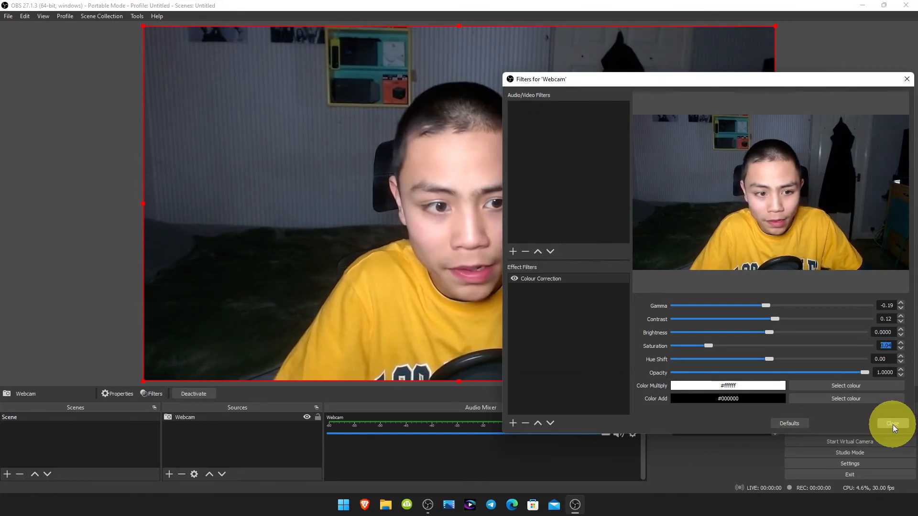
pyautogui.click(892, 424)
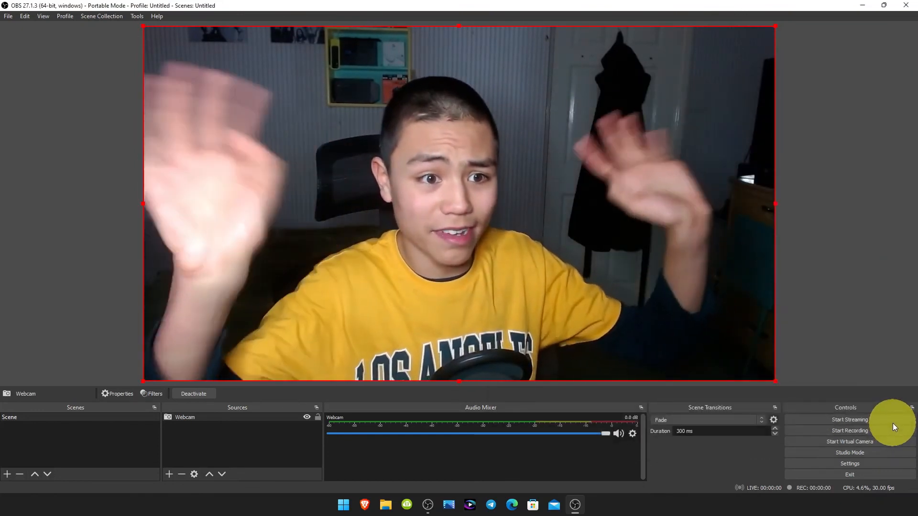